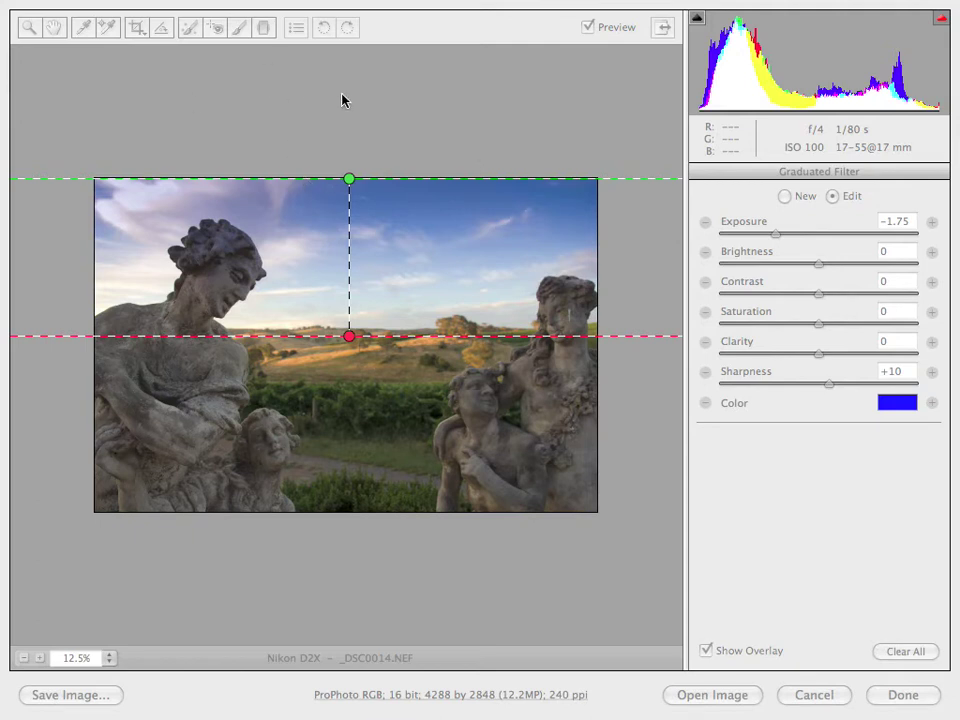
Activate the Adjustment Brush for a new adjustment, reset its effect values to zero and remove the colour tint by choosing white.
left_click(403, 110)
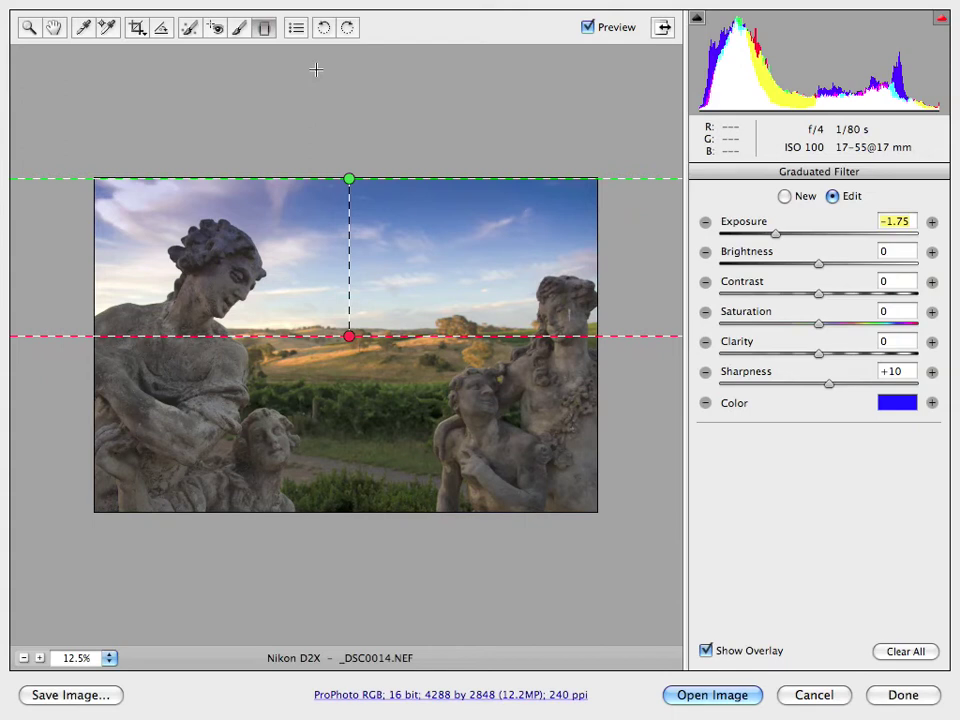
left_click(238, 30)
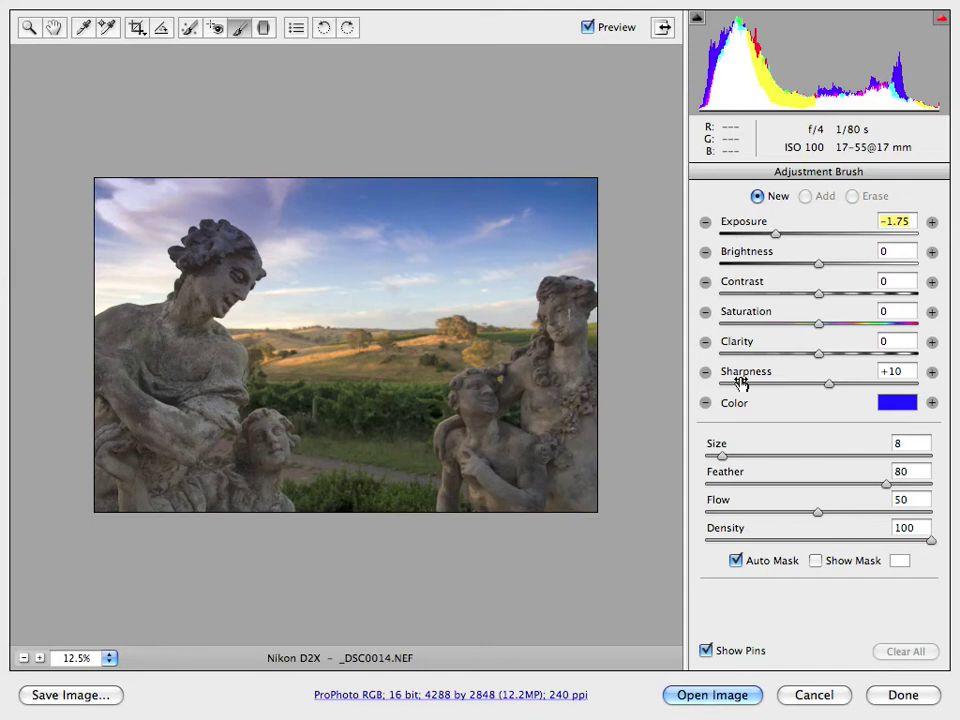
left_click(932, 403)
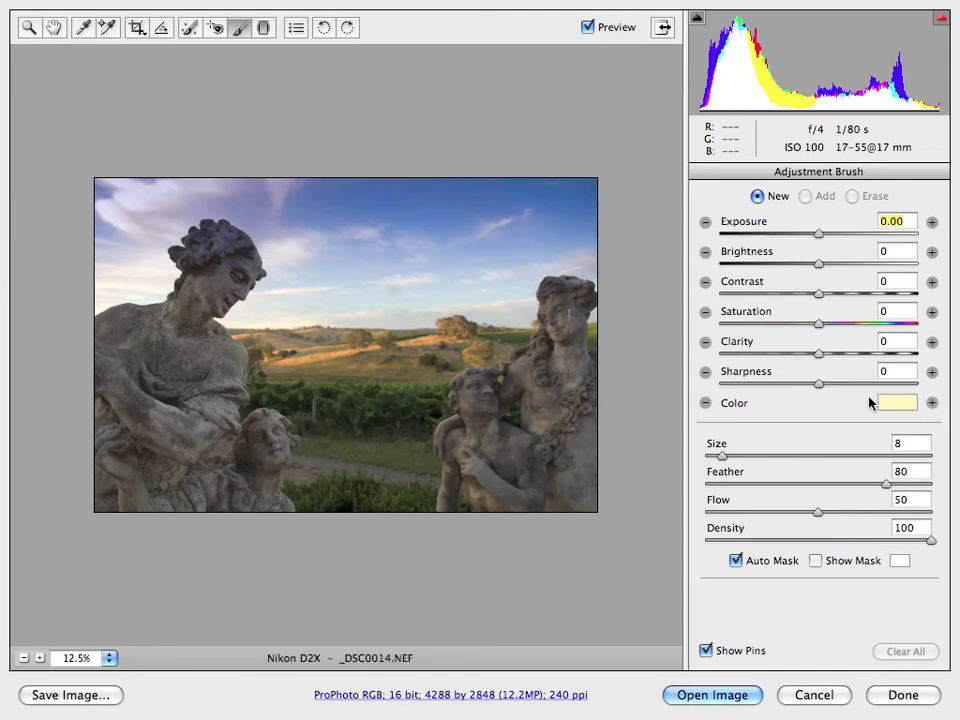
left_click(903, 402)
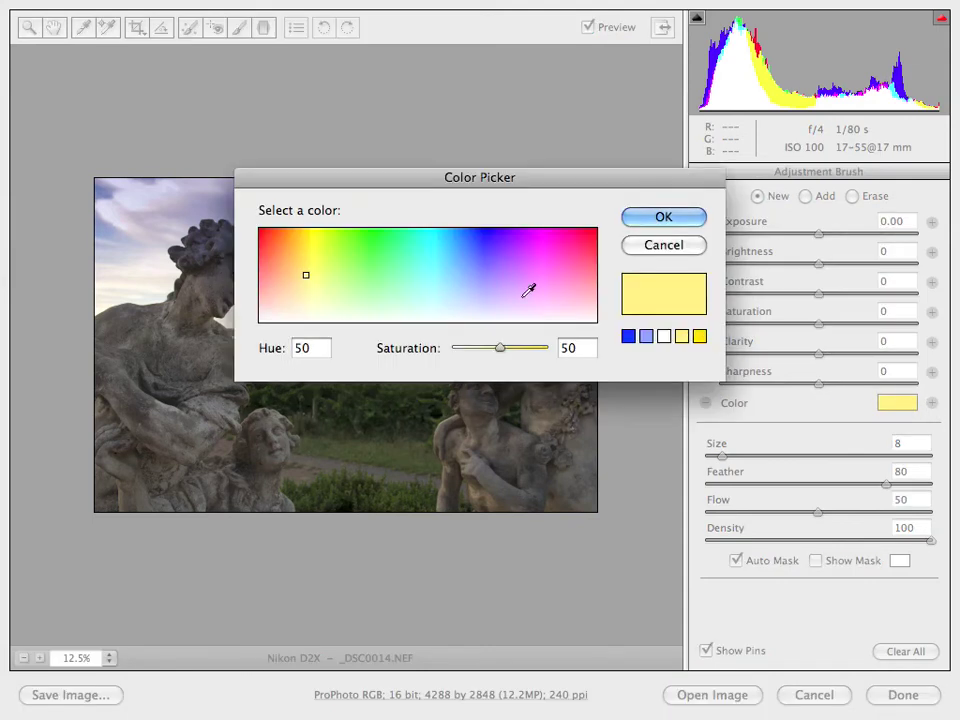
left_click(665, 335)
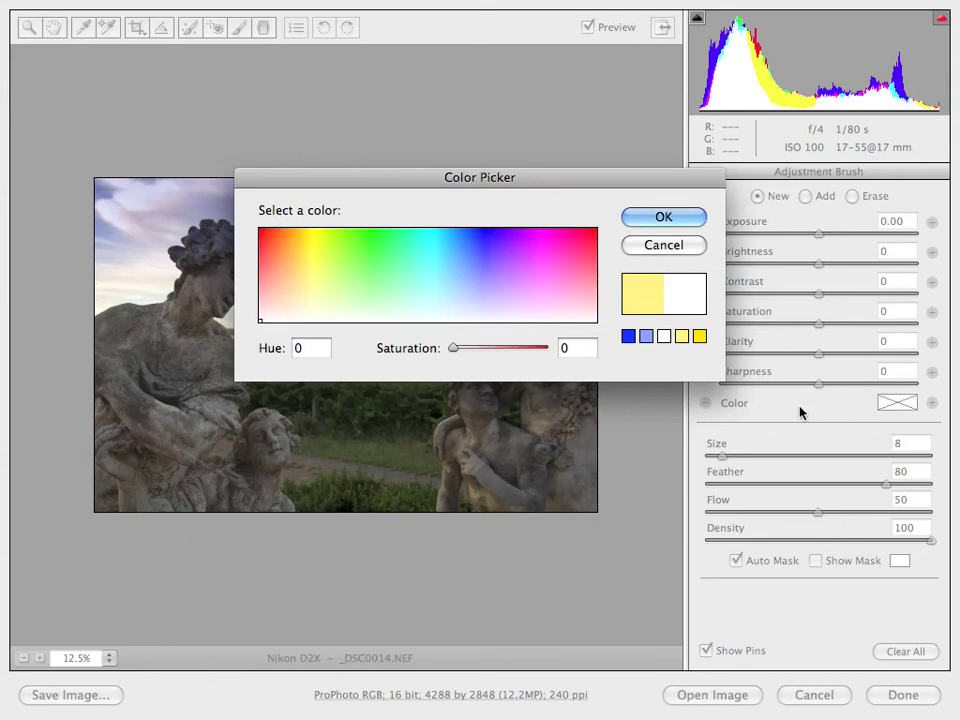
left_click(671, 213)
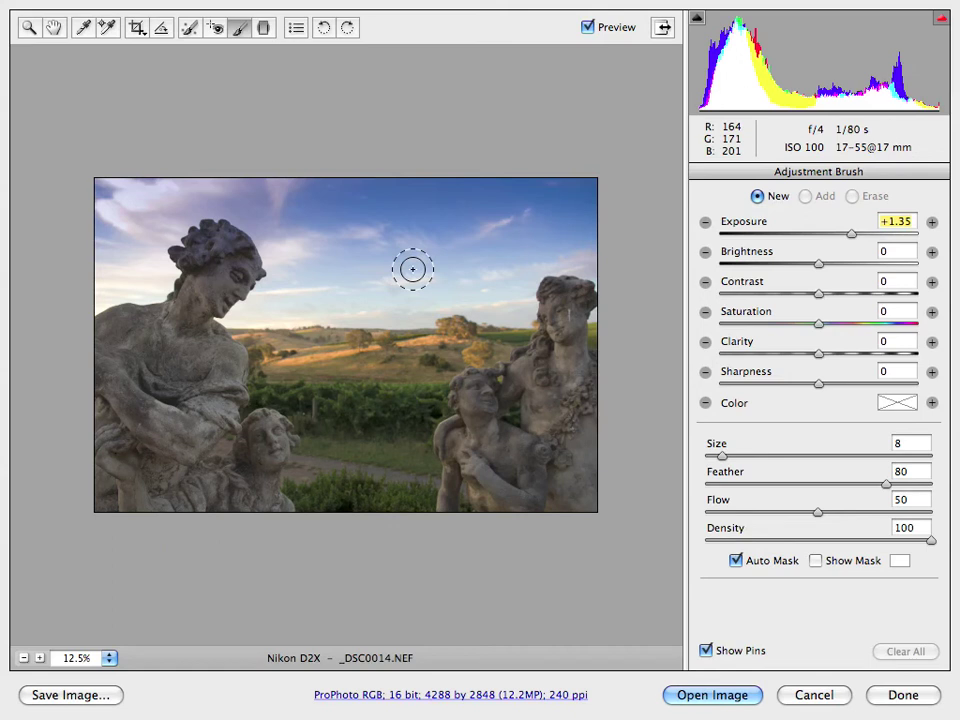
Try out larger brush sizes and return the brush size to 8.
key("bracketright")
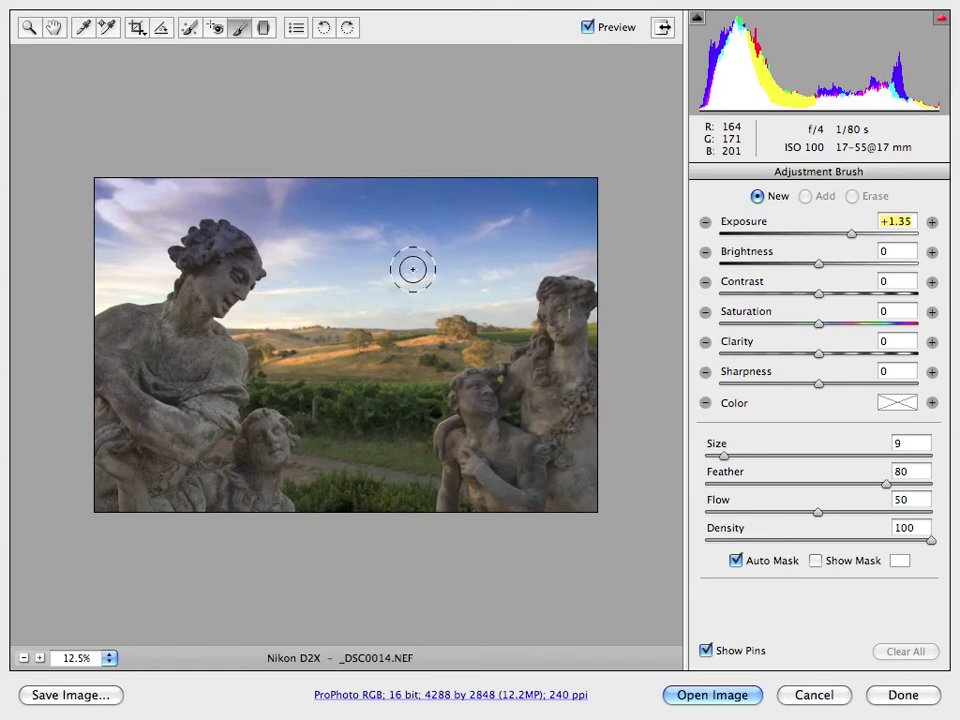
key("bracketright")
key("bracketright")
key("bracketright")
key("bracketright")
key("bracketright")
key("bracketright")
key("bracketright")
key("bracketright")
key("bracketright")
key("bracketleft")
key("bracketleft")
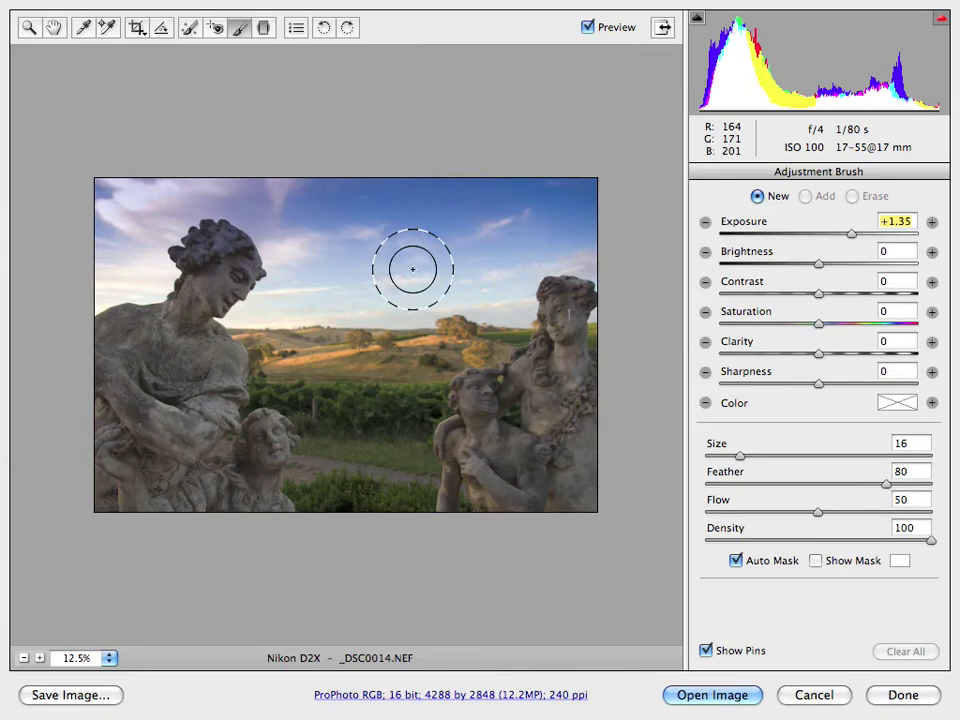
key("bracketleft")
key("bracketleft")
key("bracketleft")
key("bracketleft")
key("bracketleft")
key("bracketleft")
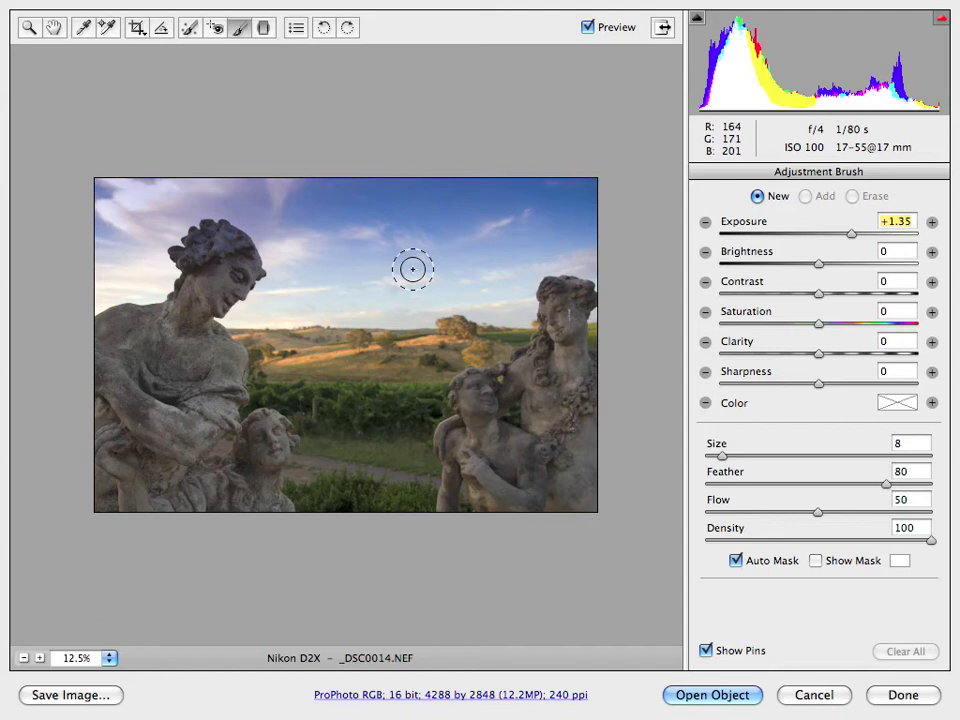
Try out softer and harder brush edges and return the feather to 80.
key("shift+bracketleft")
key("shift+bracketleft")
key("shift+bracketleft")
key("shift+bracketleft")
key("shift+bracketleft")
key("shift+bracketleft")
key("shift+bracketright")
key("shift+bracketright")
key("shift+bracketright")
key("shift+bracketright")
key("shift+bracketright")
key("shift+bracketright")
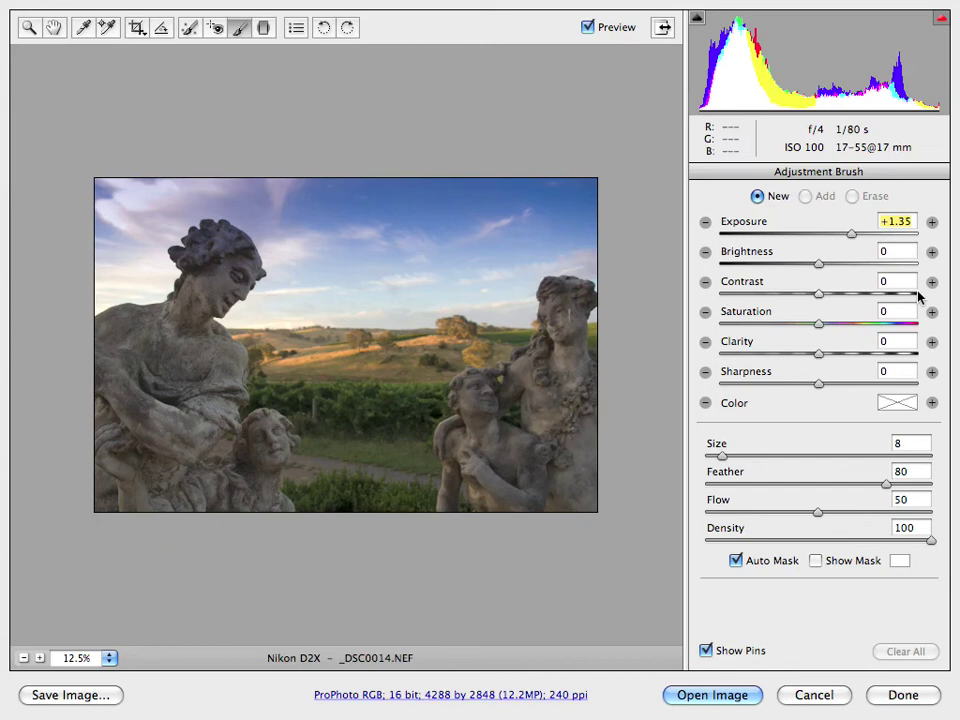
Brush over the large left statue and the right statue group with exposure +2.25, then reduce that adjustment's exposure to +1.25.
left_click_drag(852, 236, 858, 238)
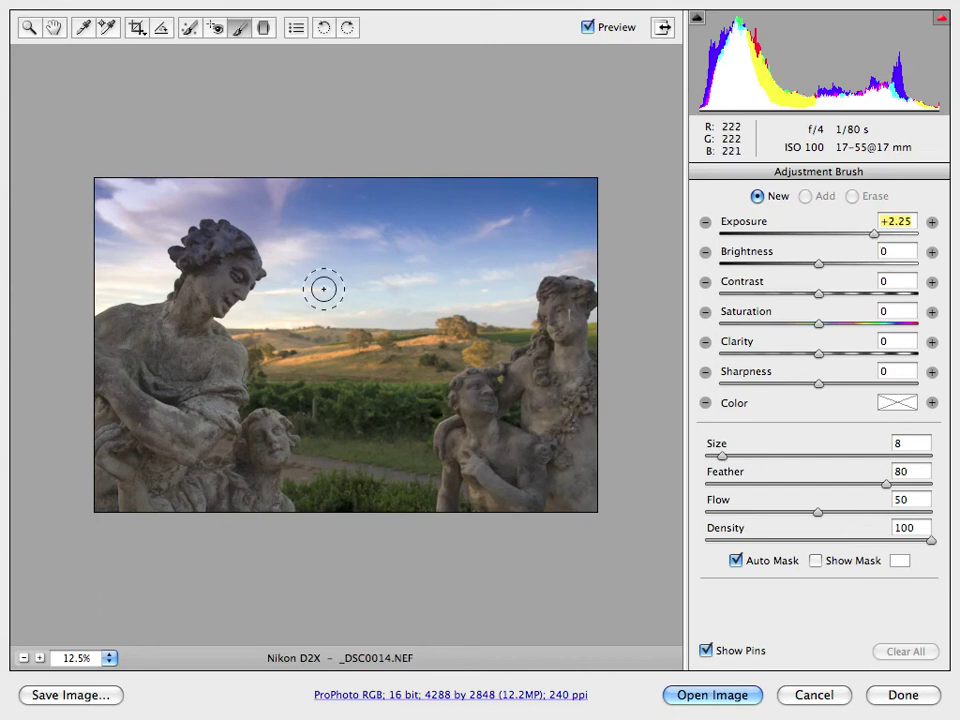
mouse_move(229, 265)
left_mouse_down()
mouse_move(214, 300)
mouse_move(190, 300)
mouse_move(140, 330)
mouse_move(194, 364)
mouse_move(174, 428)
mouse_move(184, 392)
mouse_move(108, 342)
mouse_move(134, 522)
mouse_move(242, 506)
mouse_move(120, 360)
mouse_move(153, 330)
mouse_move(118, 329)
mouse_move(118, 321)
mouse_move(165, 317)
mouse_move(97, 338)
mouse_move(189, 332)
mouse_move(219, 349)
mouse_move(214, 392)
mouse_move(235, 406)
mouse_move(212, 460)
mouse_move(184, 335)
mouse_move(237, 249)
mouse_move(200, 240)
mouse_move(190, 265)
mouse_move(206, 276)
mouse_move(197, 338)
mouse_move(146, 489)
mouse_move(274, 518)
mouse_move(250, 500)
left_mouse_up()
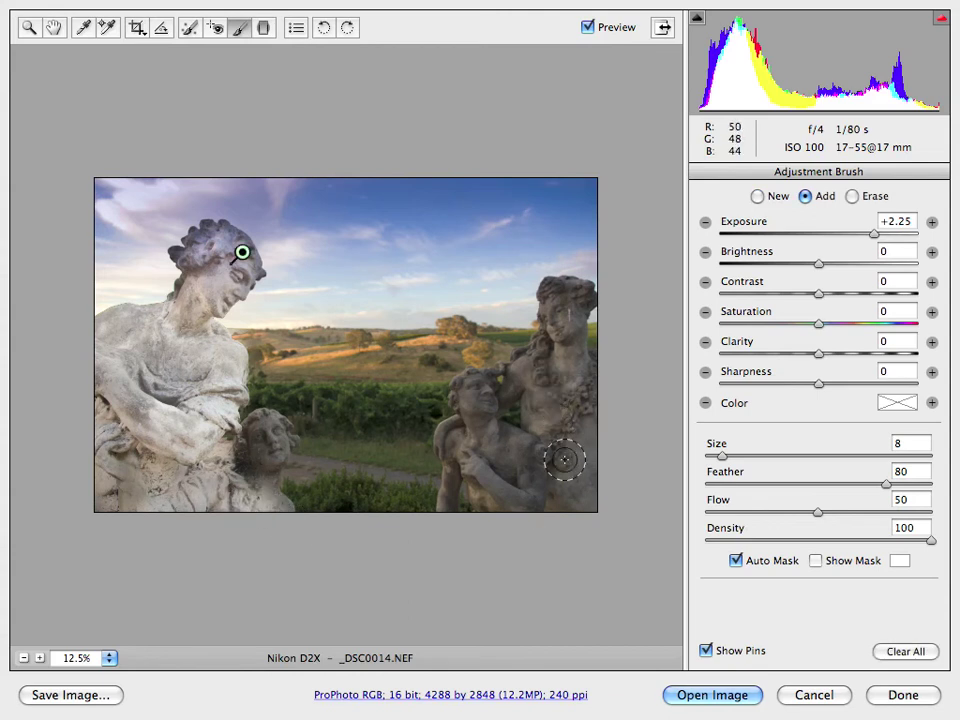
mouse_move(568, 430)
left_mouse_down()
mouse_move(550, 379)
mouse_move(525, 470)
mouse_move(490, 471)
mouse_move(478, 453)
mouse_move(477, 403)
mouse_move(554, 379)
mouse_move(564, 417)
mouse_move(573, 500)
mouse_move(478, 493)
left_mouse_up()
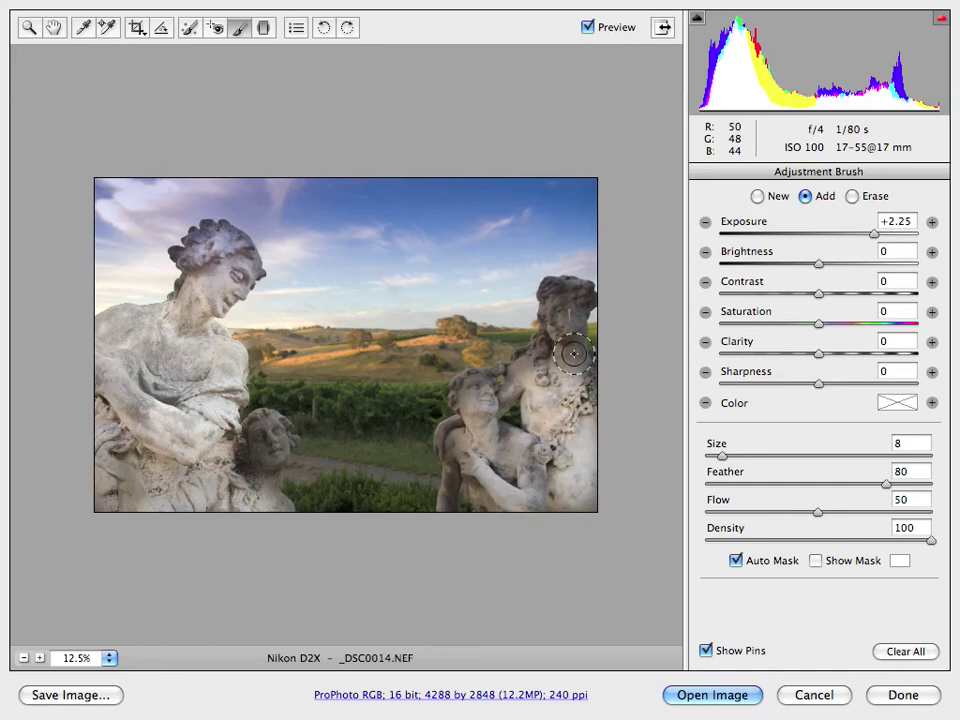
mouse_move(568, 350)
left_mouse_down()
mouse_move(570, 313)
mouse_move(571, 358)
mouse_move(570, 313)
mouse_move(562, 313)
mouse_move(566, 426)
mouse_move(562, 301)
mouse_move(603, 304)
mouse_move(554, 304)
mouse_move(567, 298)
left_mouse_up()
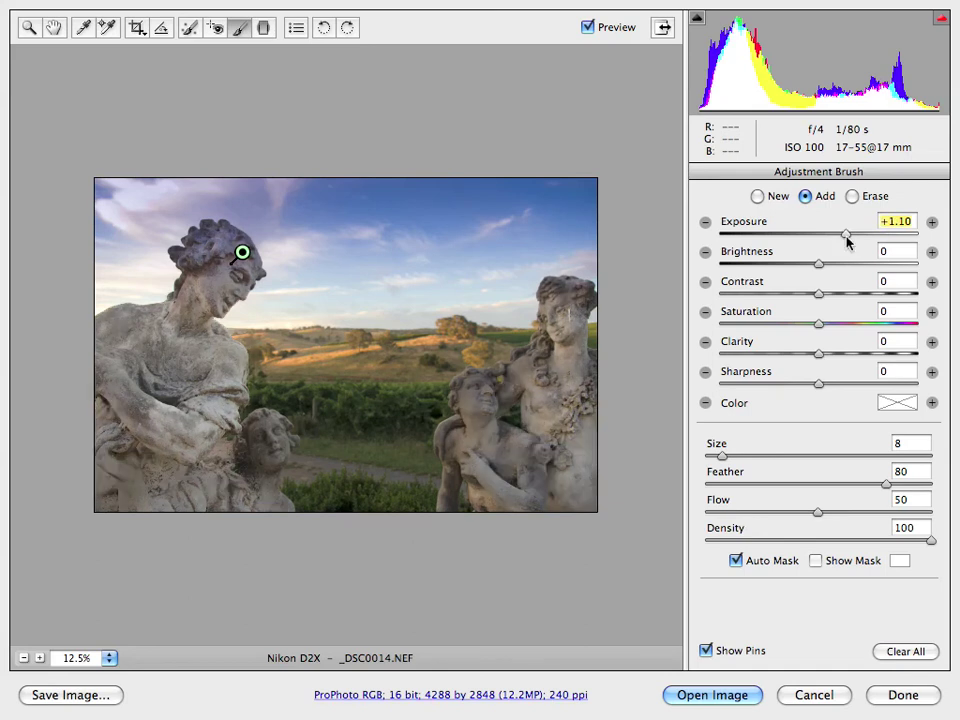
left_click_drag(846, 240, 866, 237)
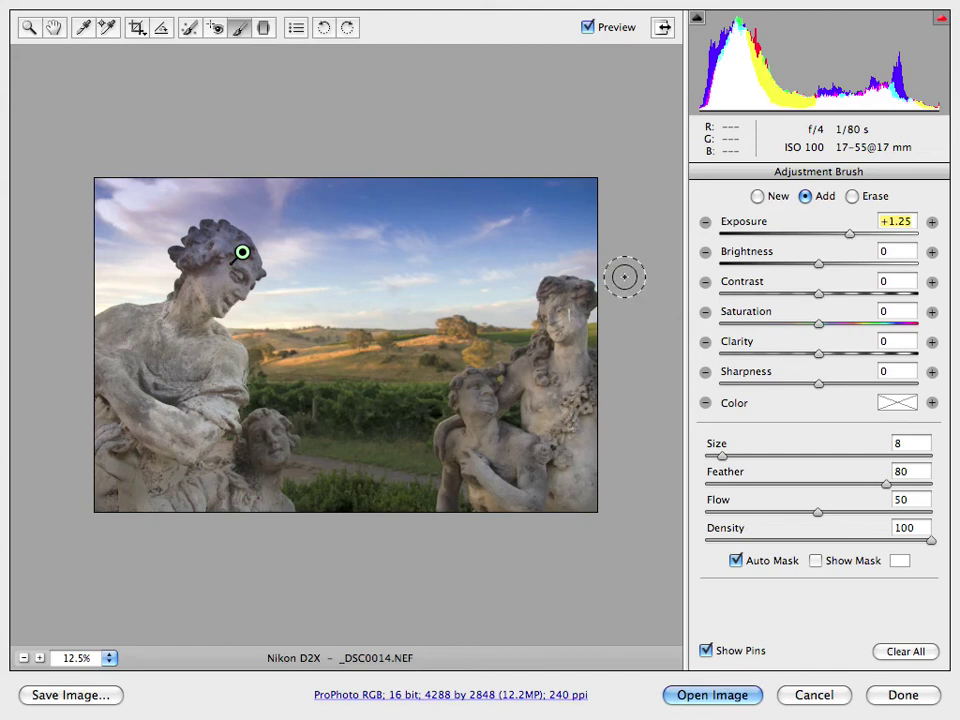
Start a new brush adjustment with exposure -0.10 and brightness +80, and paint it over the vineyard and foreground foliage.
left_click(758, 197)
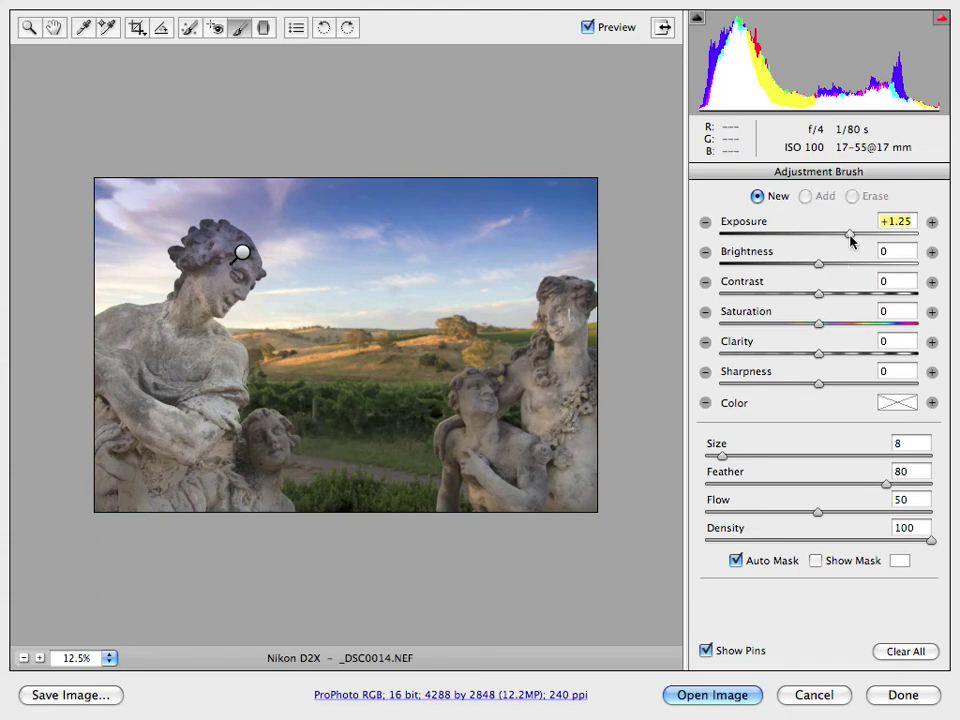
mouse_move(852, 240)
left_mouse_down()
mouse_move(819, 240)
mouse_move(834, 268)
left_mouse_up()
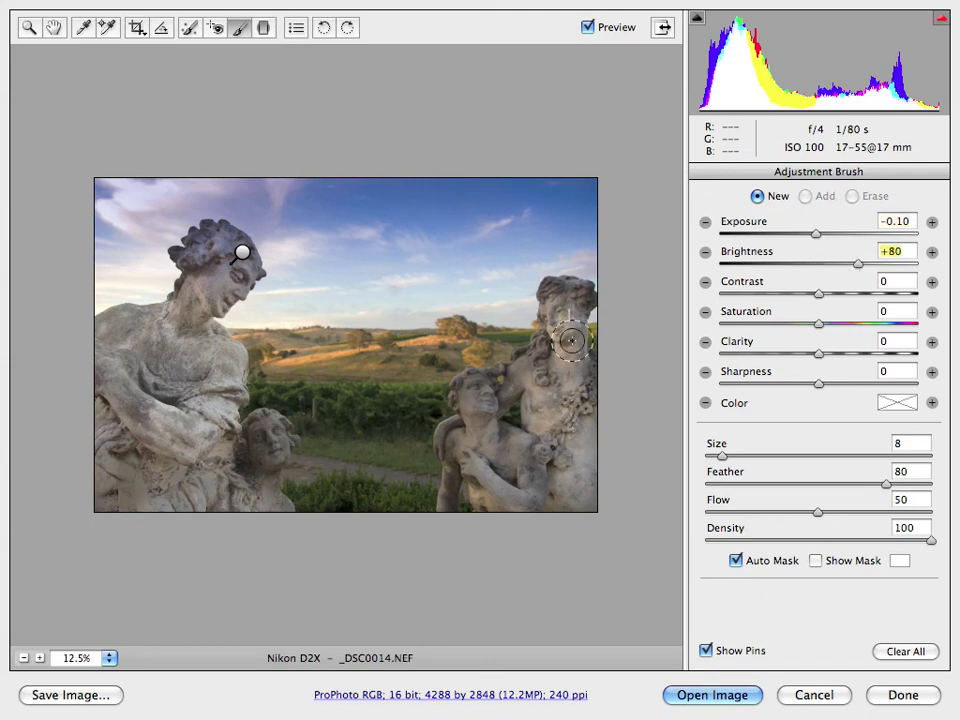
left_click_drag(361, 413, 410, 415)
mouse_move(336, 486)
left_mouse_down()
mouse_move(416, 500)
mouse_move(325, 496)
left_mouse_up()
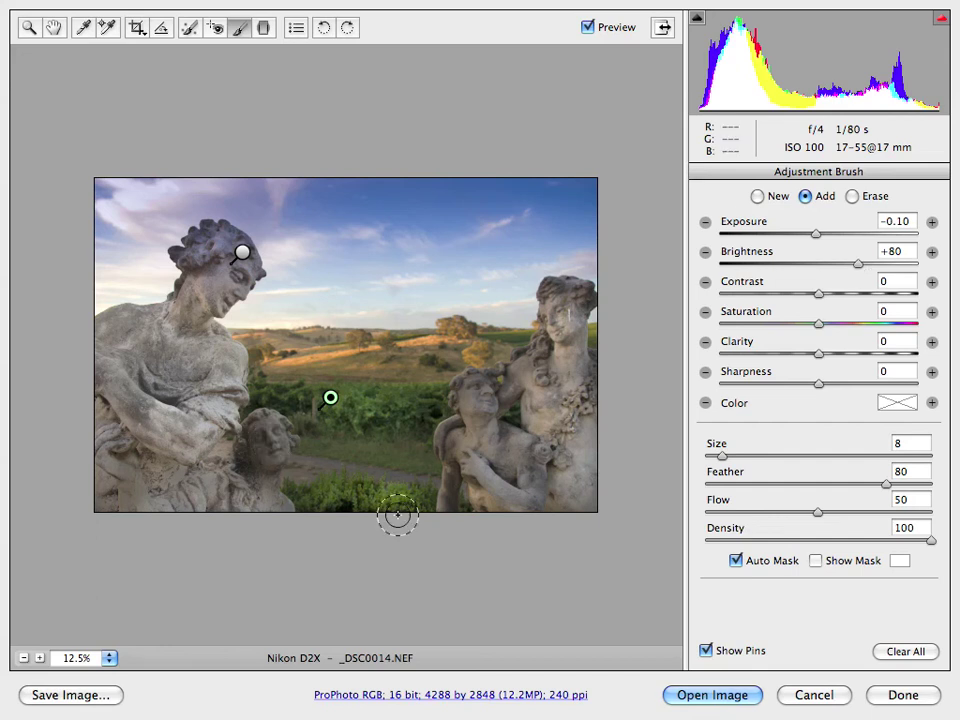
Reselect the statue adjustment and erase its spill onto the vineyard beside the left statue's elbow.
mouse_move(242, 256)
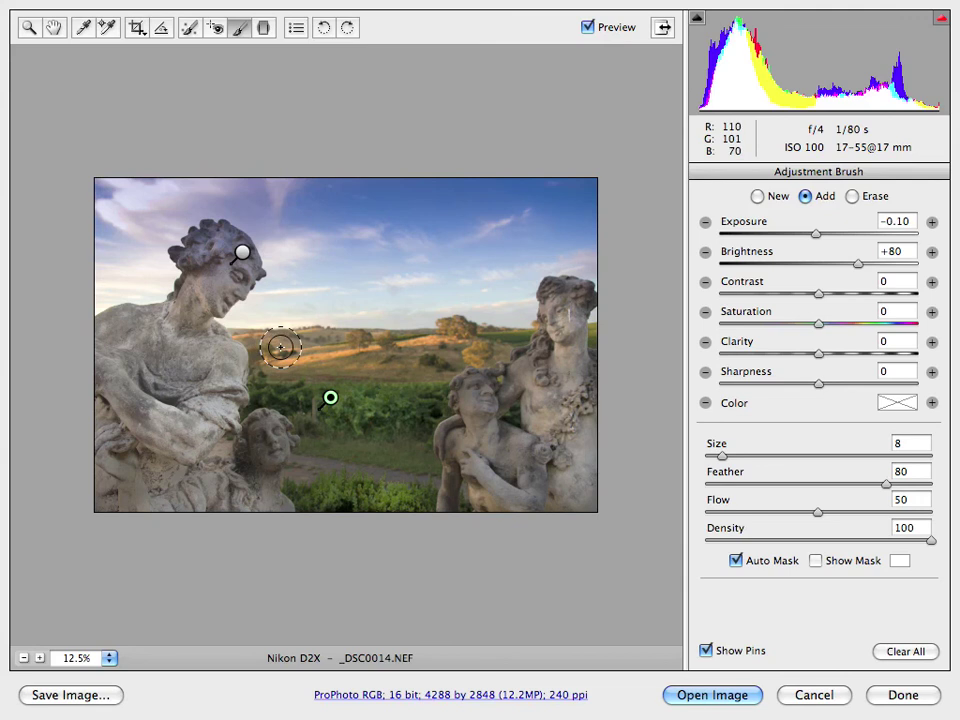
left_click(242, 252)
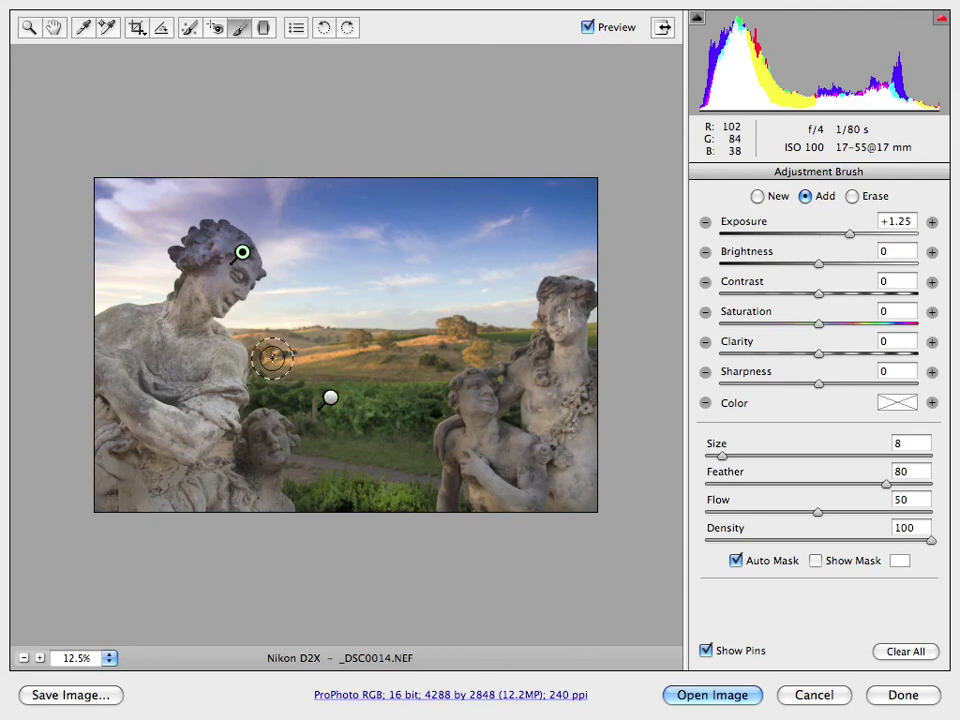
key("alt")
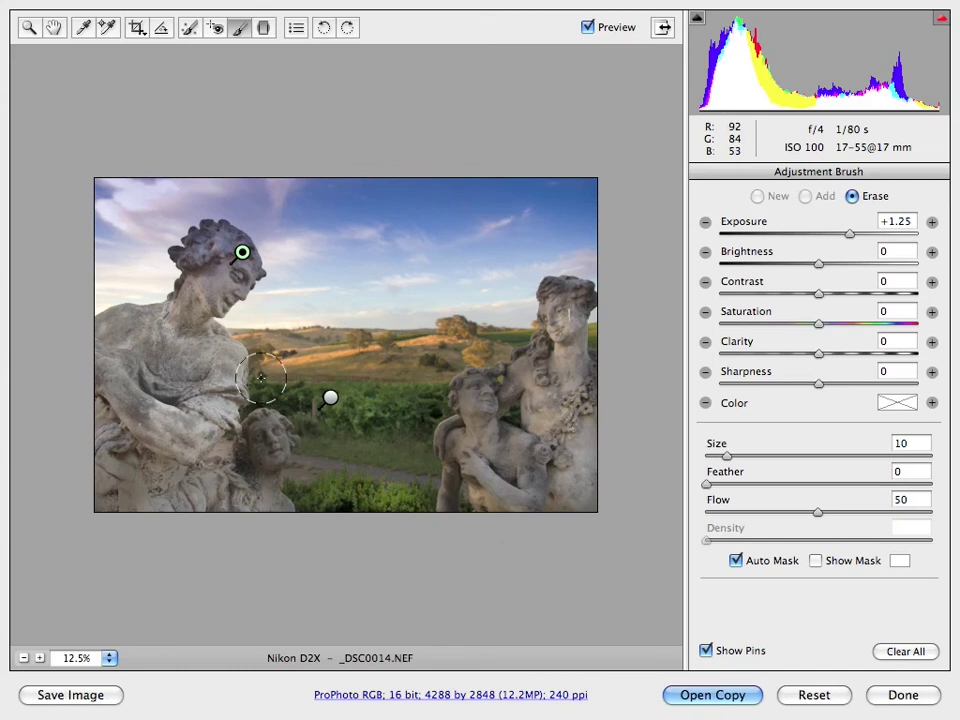
mouse_move(261, 377)
left_mouse_down()
mouse_move(268, 366)
mouse_move(256, 339)
mouse_move(281, 388)
mouse_move(279, 380)
left_mouse_up()
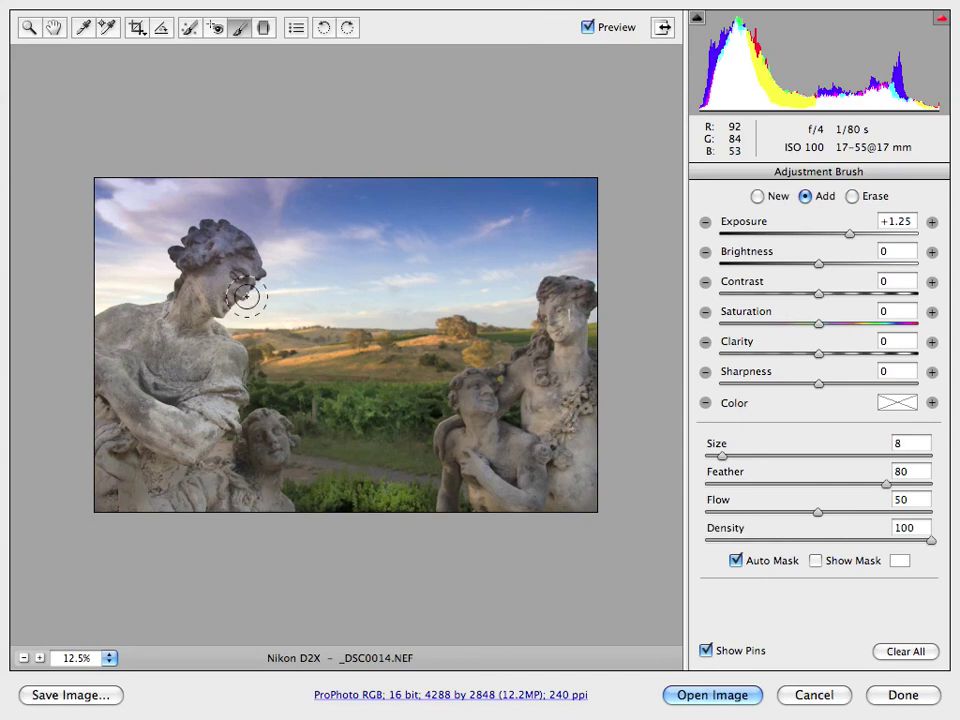
Try brightness +110 and clarity +60 on the statue adjustment, resetting each to 0.
mouse_move(242, 251)
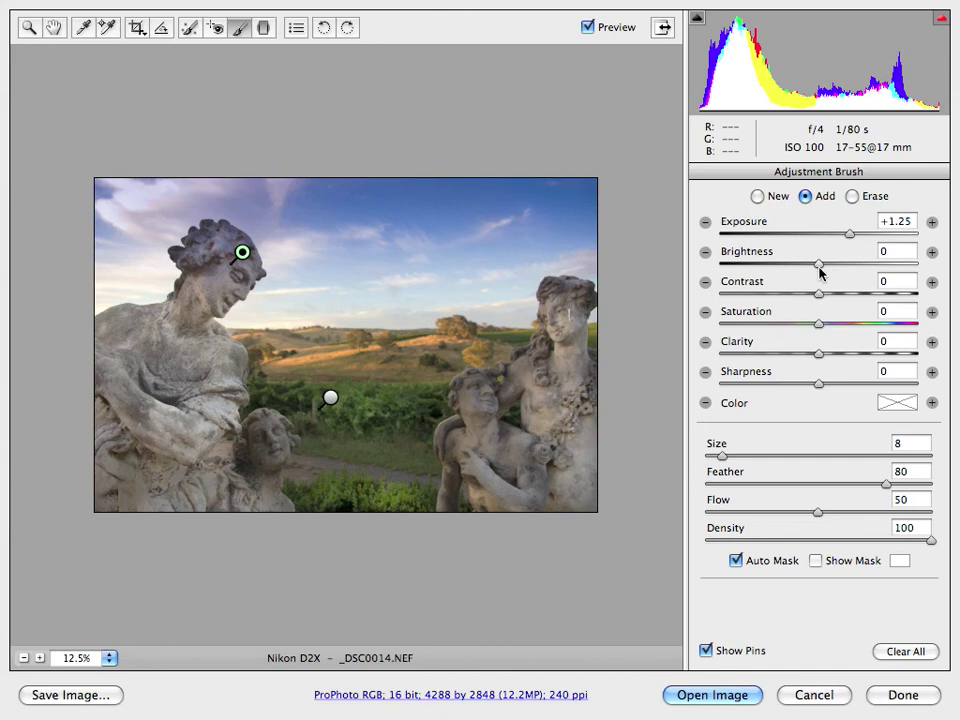
left_click_drag(820, 265, 873, 265)
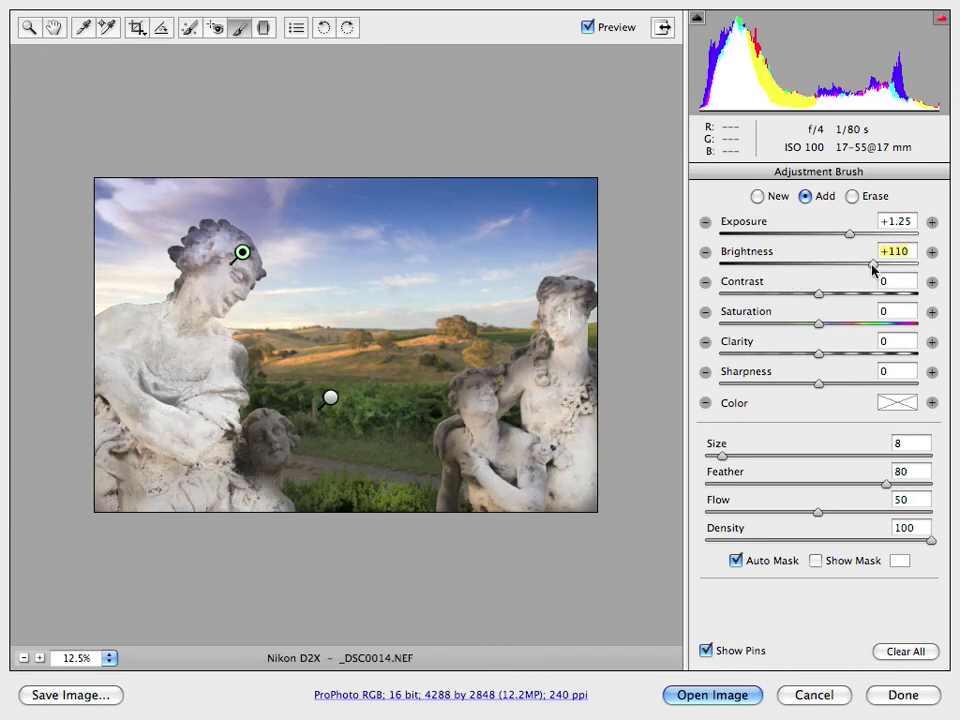
double_click(873, 265)
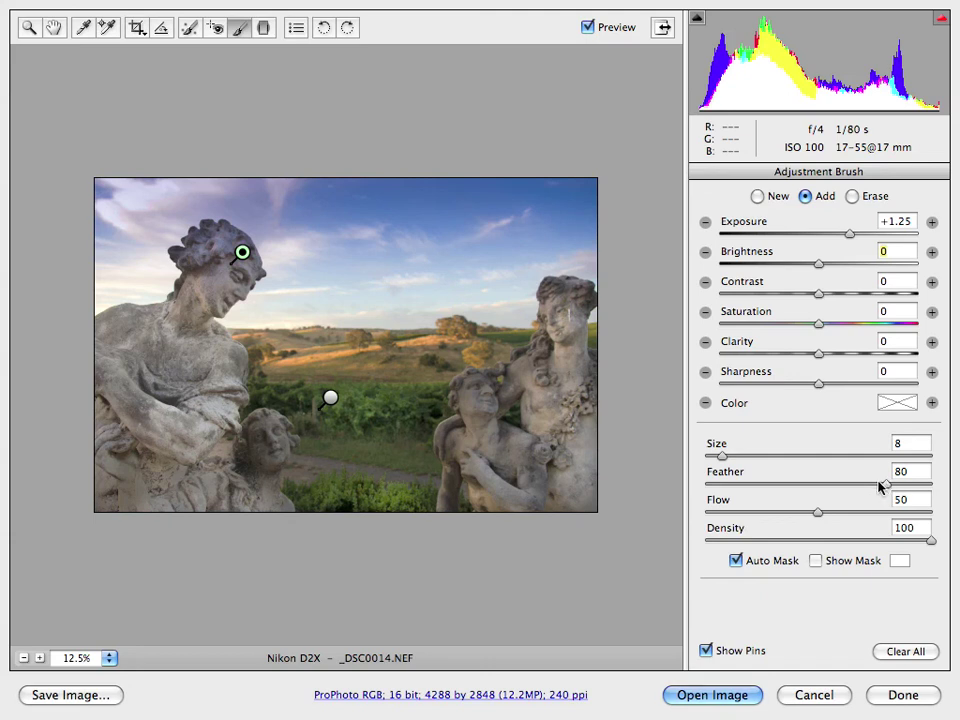
left_click_drag(819, 355, 880, 363)
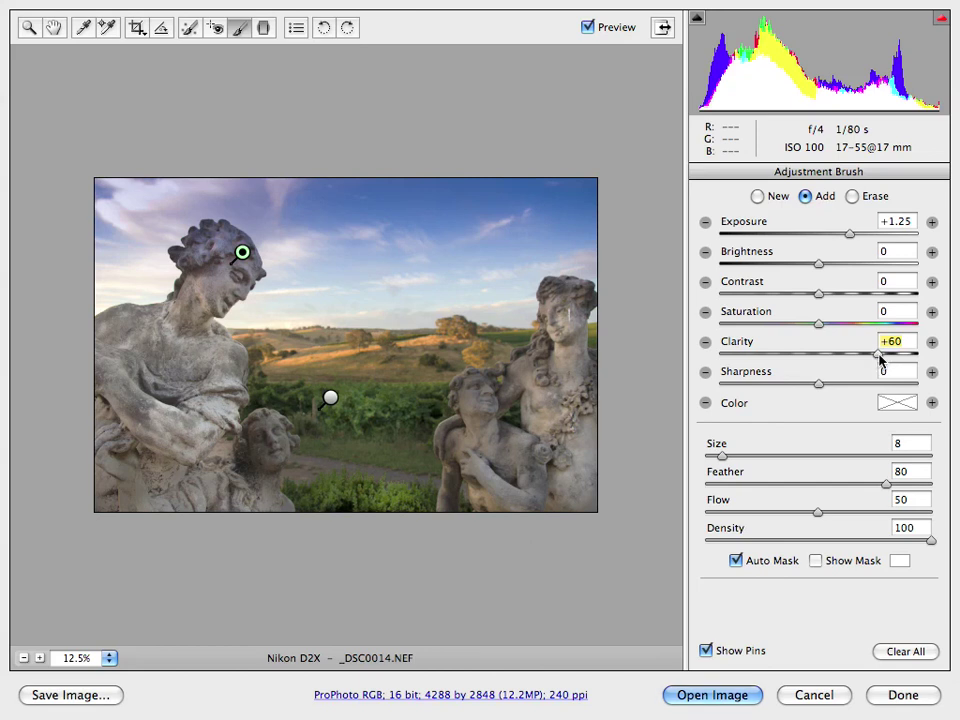
double_click(880, 361)
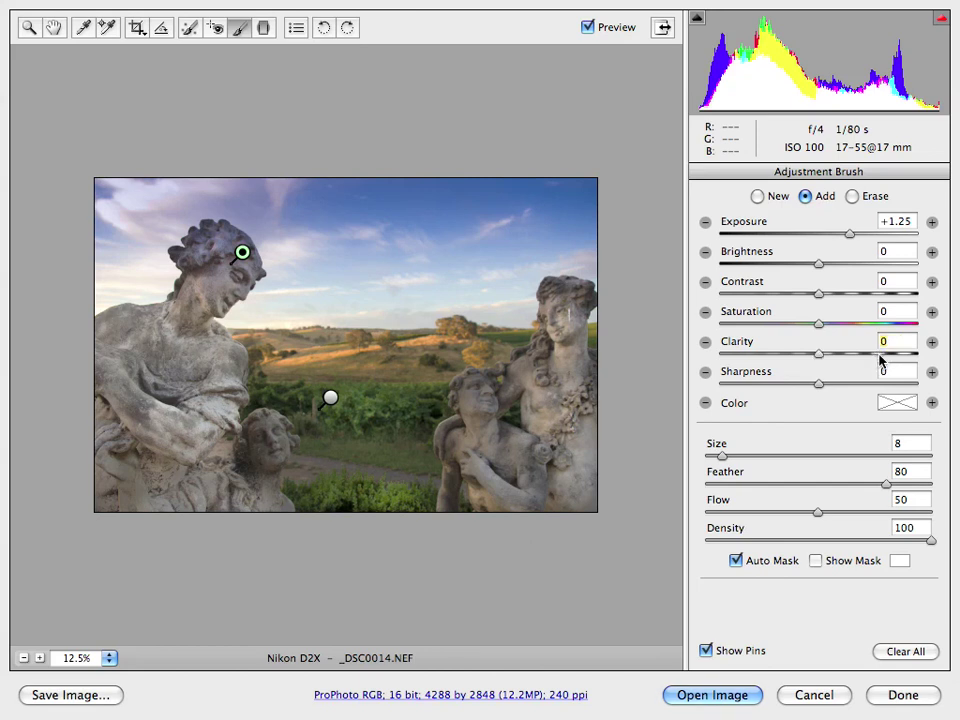